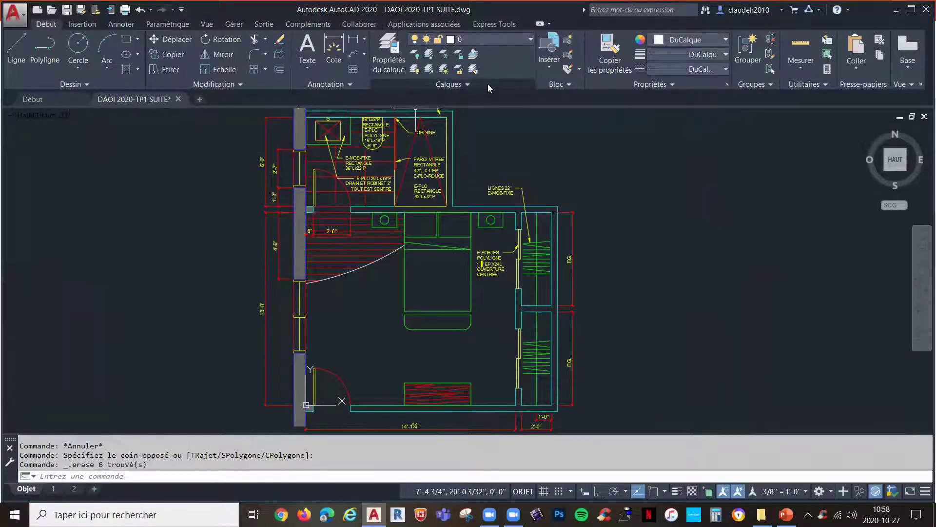
- Turn off the E-ANNOTATIONS layer by picking a shower note, and turn all layers back on
{"action": "left_click", "coordinate": [511, 40]}
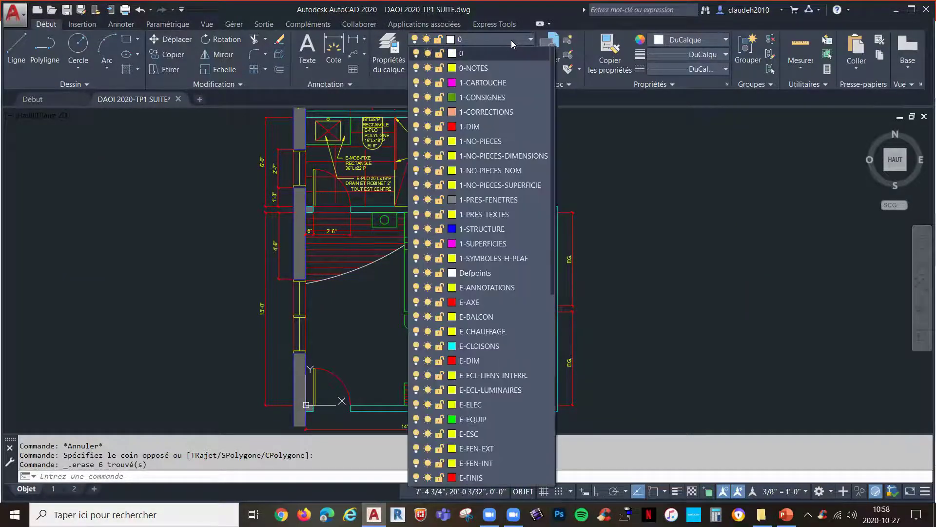
{"action": "left_click", "coordinate": [730, 215]}
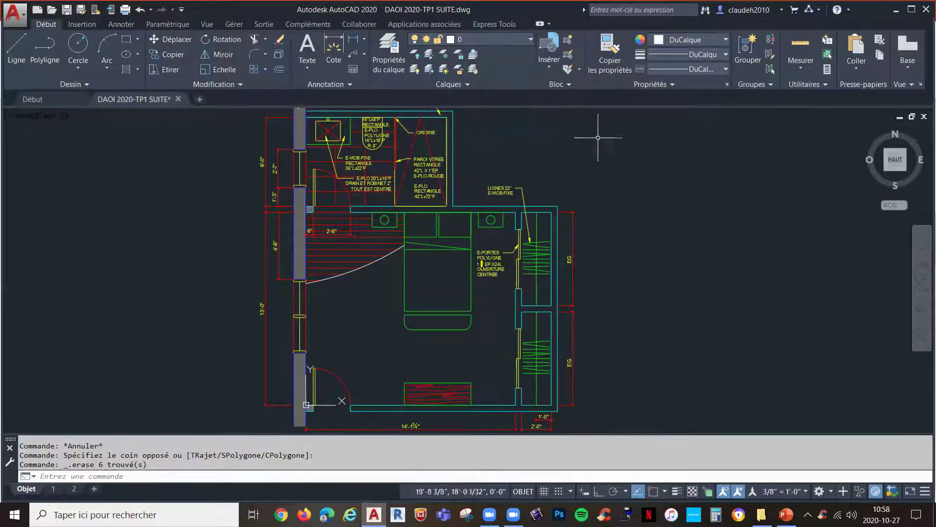
{"action": "left_click", "coordinate": [417, 57]}
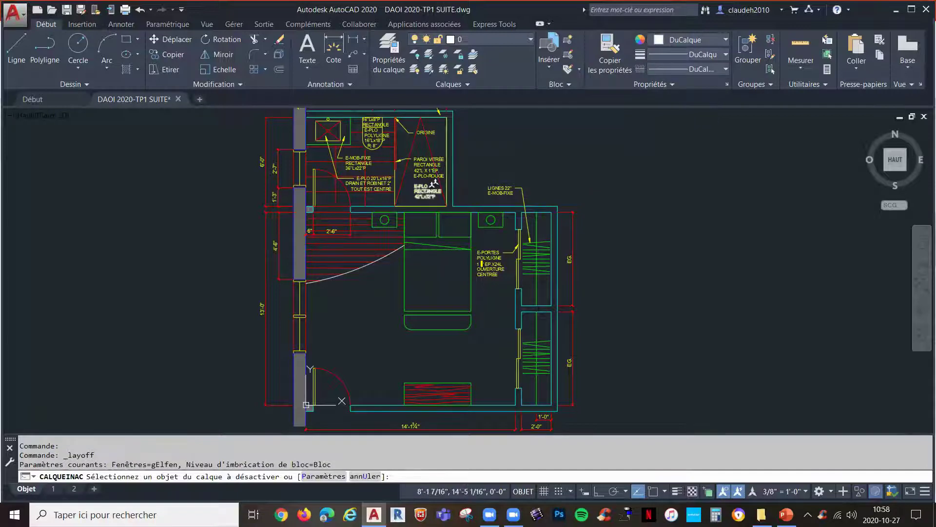
{"action": "left_click", "coordinate": [424, 166]}
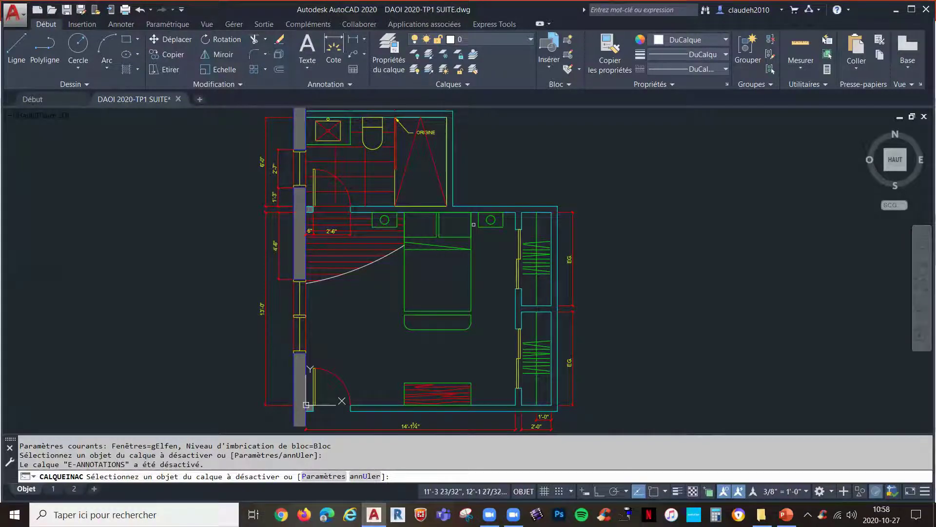
{"action": "left_click", "coordinate": [416, 72]}
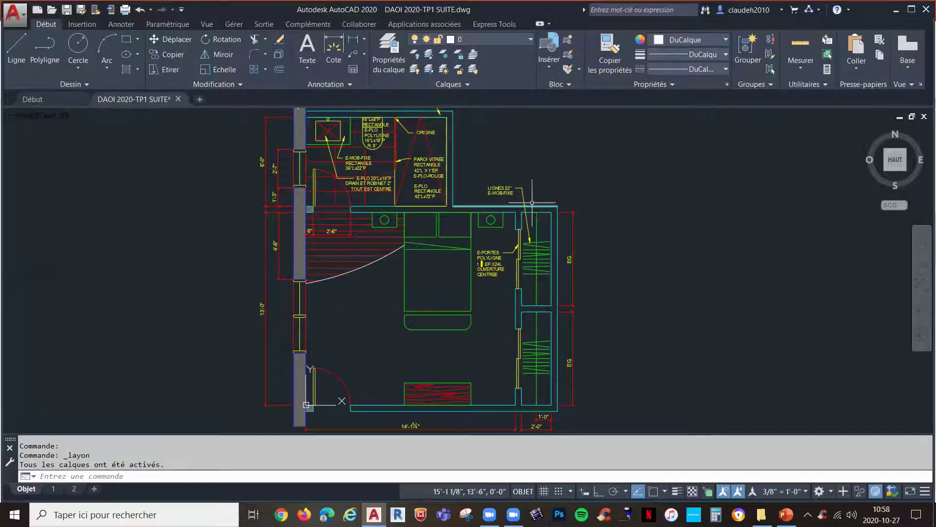
- Freeze the E-ANNOTATIONS layer by picking a shower note, and thaw all layers again
{"action": "left_click", "coordinate": [443, 54]}
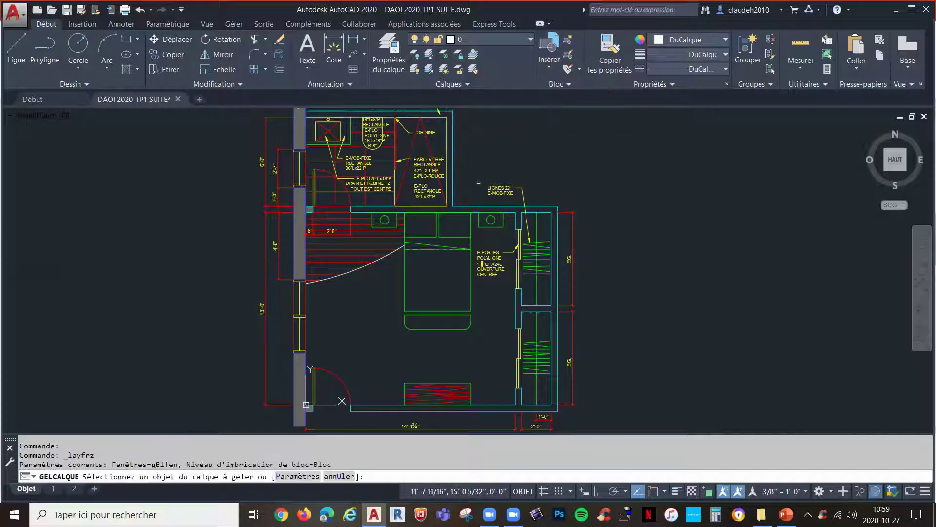
{"action": "left_click", "coordinate": [421, 161]}
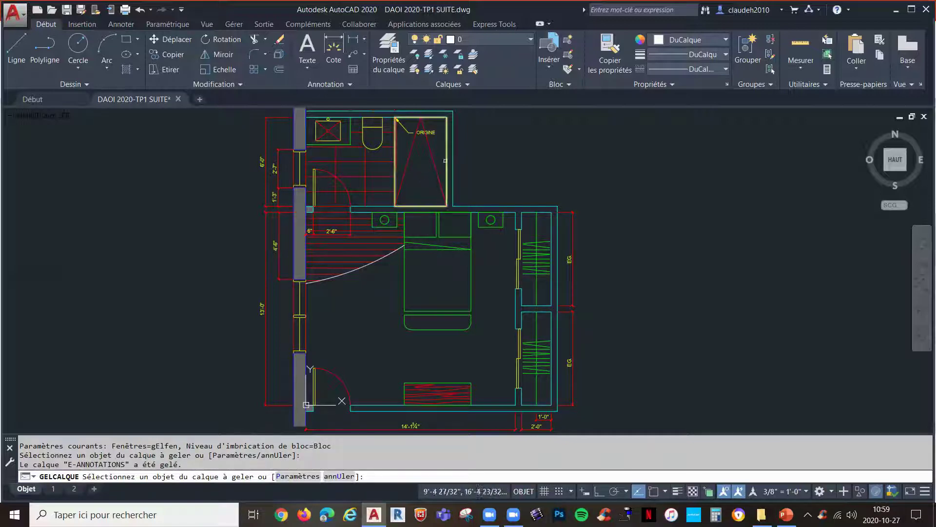
{"action": "left_click", "coordinate": [500, 36]}
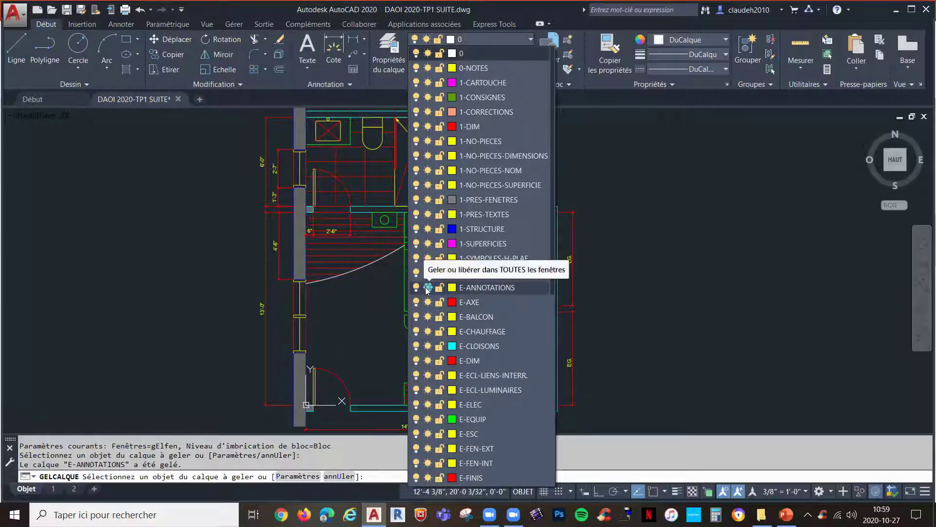
{"action": "left_click", "coordinate": [641, 274]}
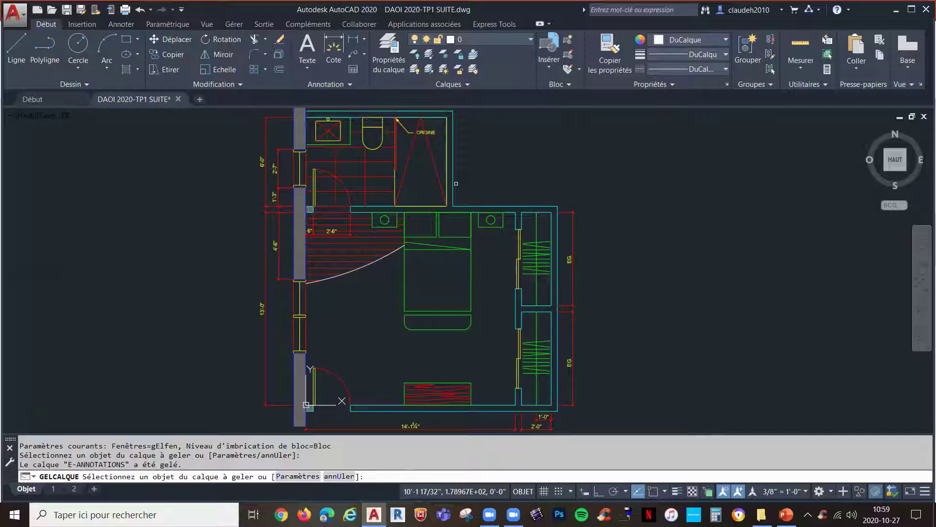
{"action": "left_click", "coordinate": [446, 73]}
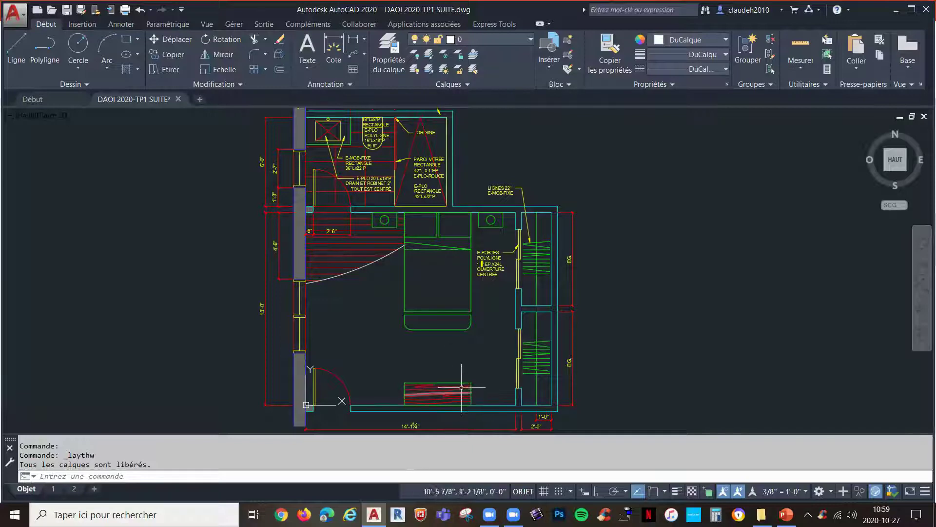
- Lock the E-MOB and E-FINIS layers by picking the dresser outline and its red wood-grain lines
{"action": "left_click", "coordinate": [458, 57]}
{"action": "left_click", "coordinate": [417, 403]}
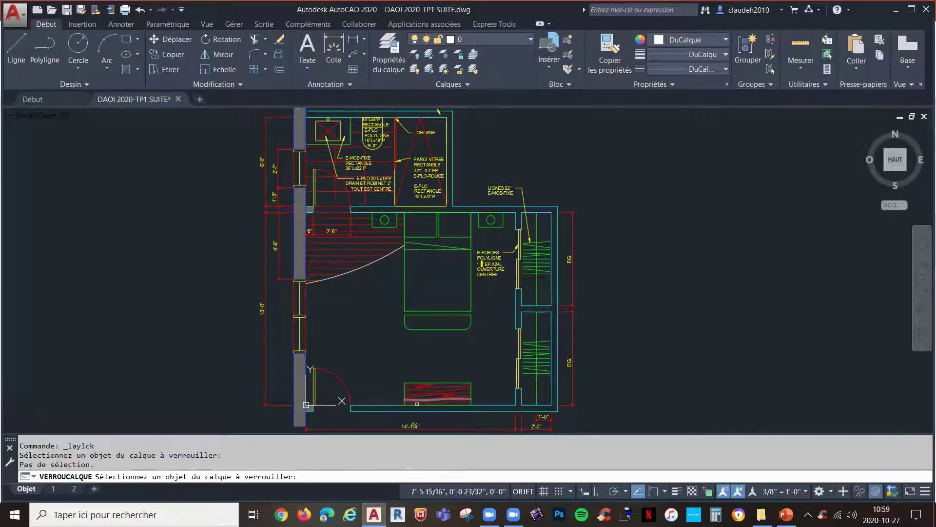
{"action": "left_click", "coordinate": [450, 387]}
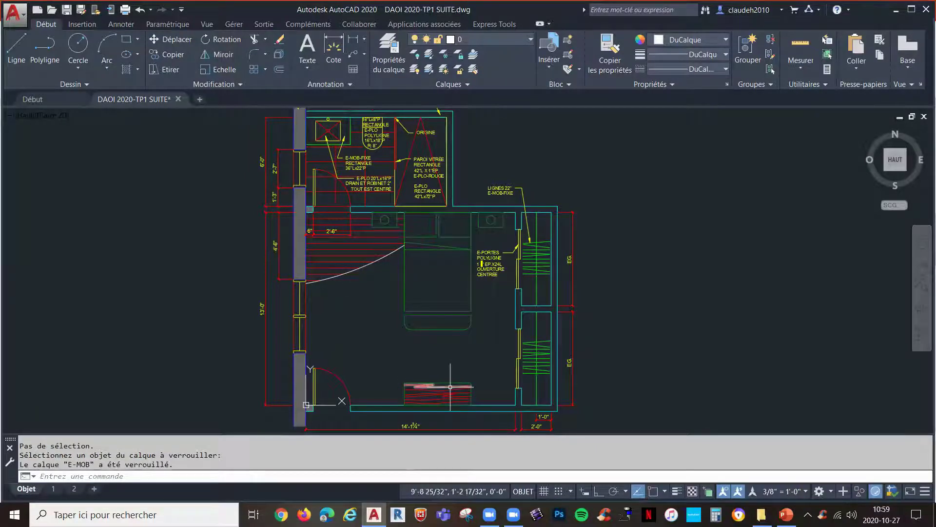
{"action": "left_click", "coordinate": [458, 57]}
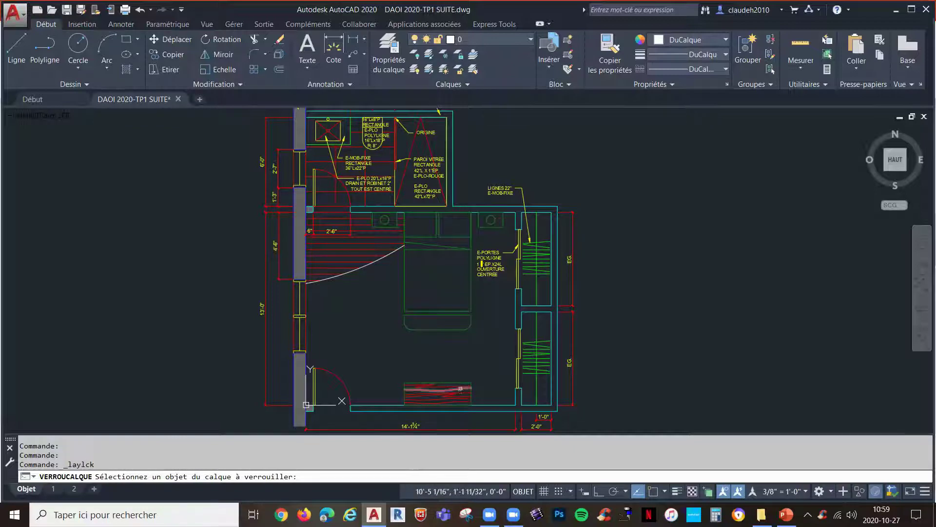
{"action": "left_click", "coordinate": [460, 389]}
{"action": "key", "text": "Escape"}
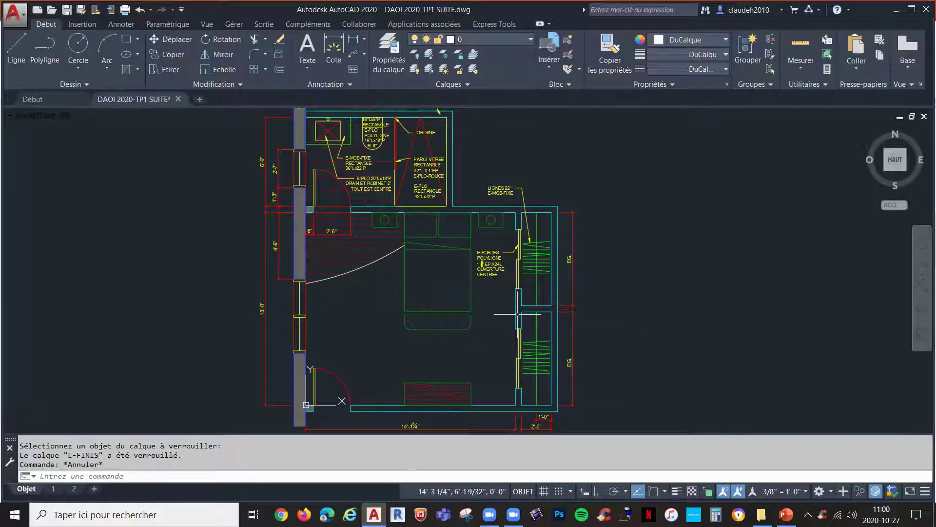
- Try to move the bed on its locked layer together with the white curved line beside it
{"action": "scroll", "coordinate": [517, 314], "scroll_direction": "up", "scroll_amount": 7}
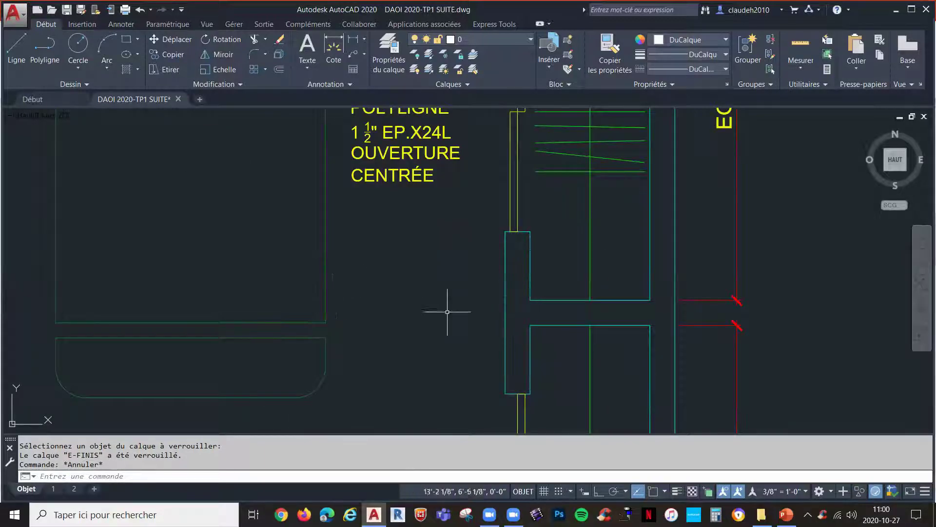
{"action": "scroll", "coordinate": [370, 307], "scroll_direction": "down", "scroll_amount": 6}
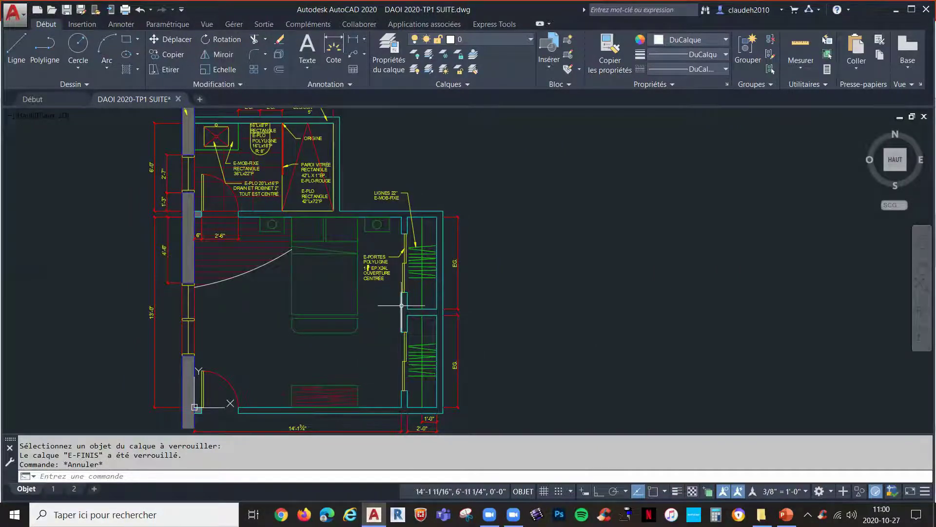
{"action": "left_click", "coordinate": [359, 294]}
{"action": "left_click", "coordinate": [171, 39]}
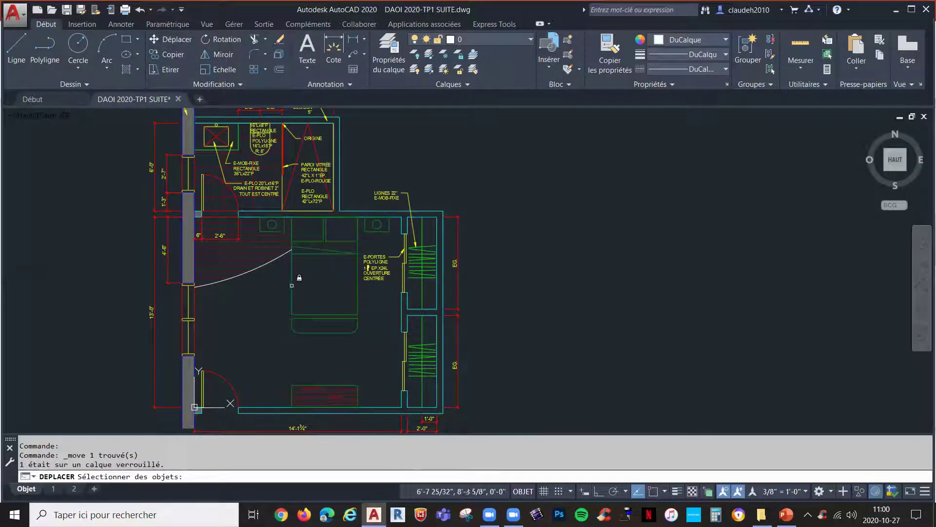
{"action": "left_click", "coordinate": [292, 290]}
{"action": "left_click", "coordinate": [276, 294]}
{"action": "left_click", "coordinate": [275, 294]}
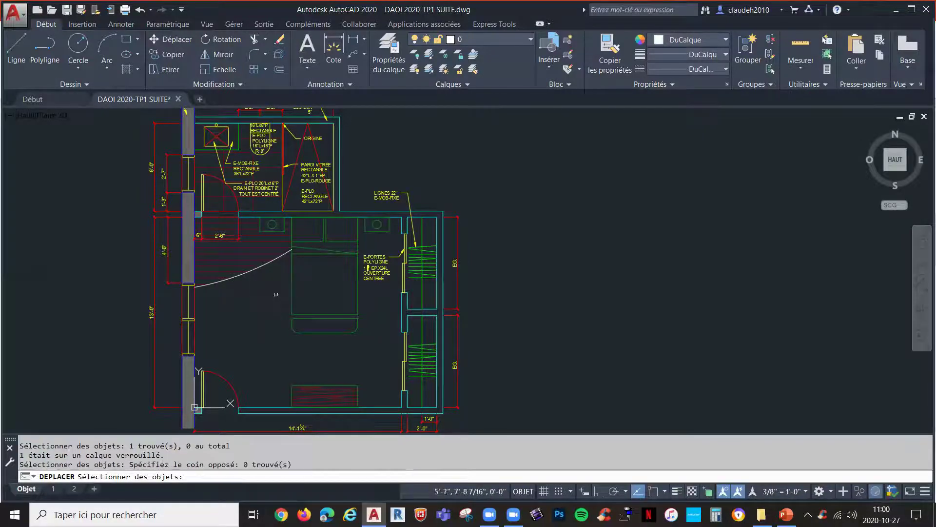
{"action": "left_click", "coordinate": [249, 274]}
{"action": "left_click", "coordinate": [228, 259]}
{"action": "key", "text": "Return"}
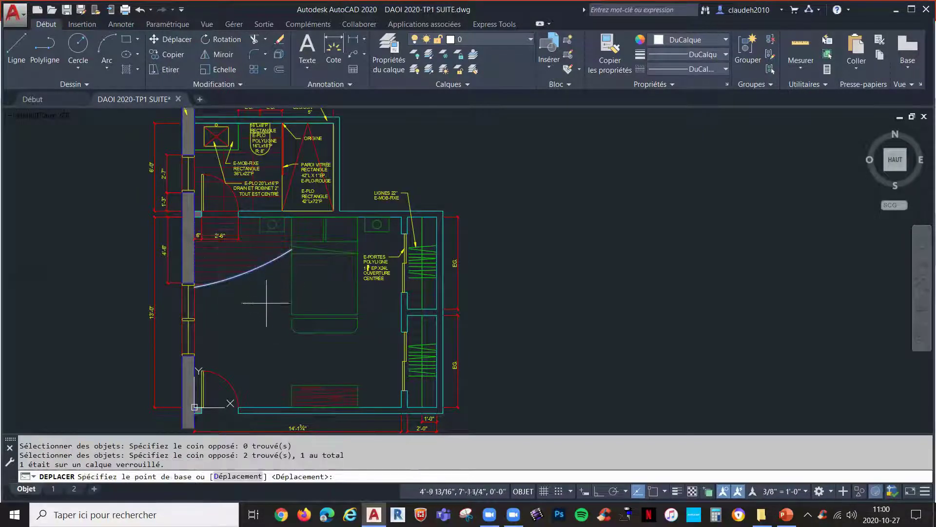
{"action": "key", "text": "Escape"}
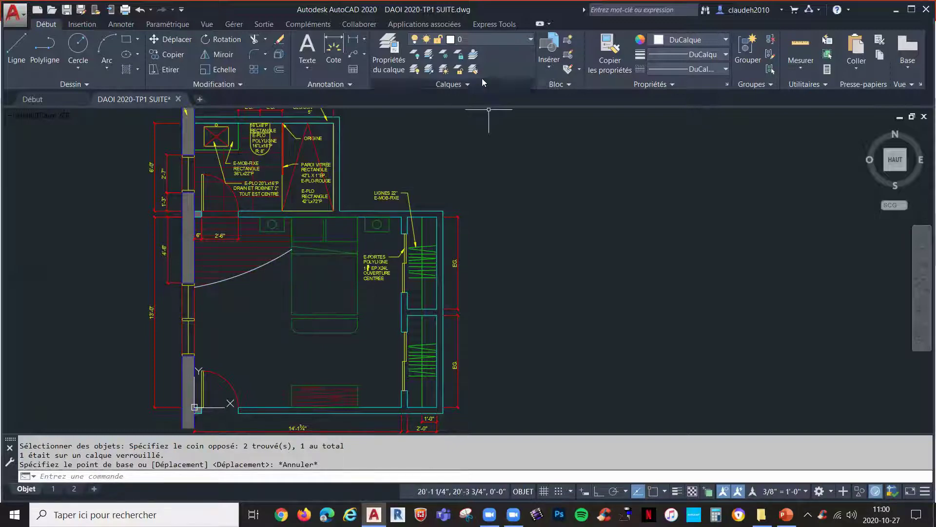
- Unlock the E-MOB and E-FINIS layers by picking the bed and the dresser's red wood-grain lines
{"action": "left_click", "coordinate": [459, 70]}
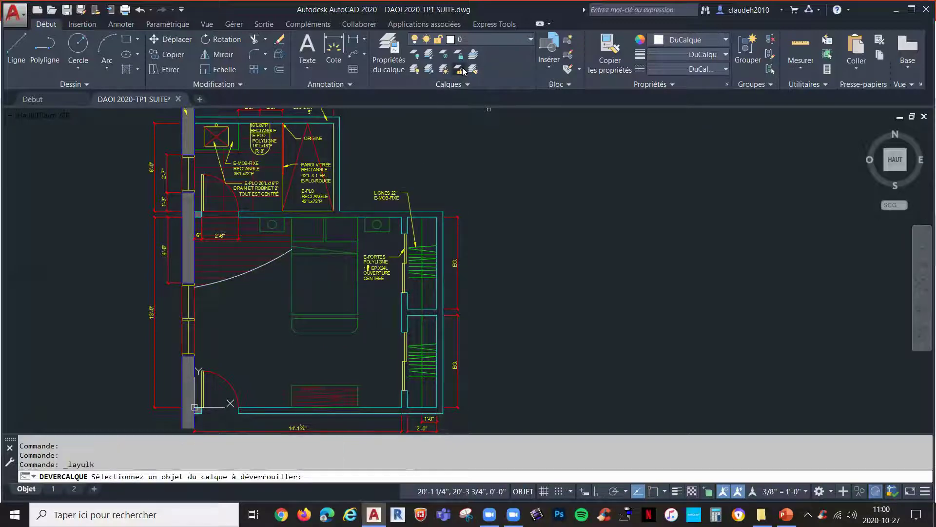
{"action": "left_click", "coordinate": [357, 265]}
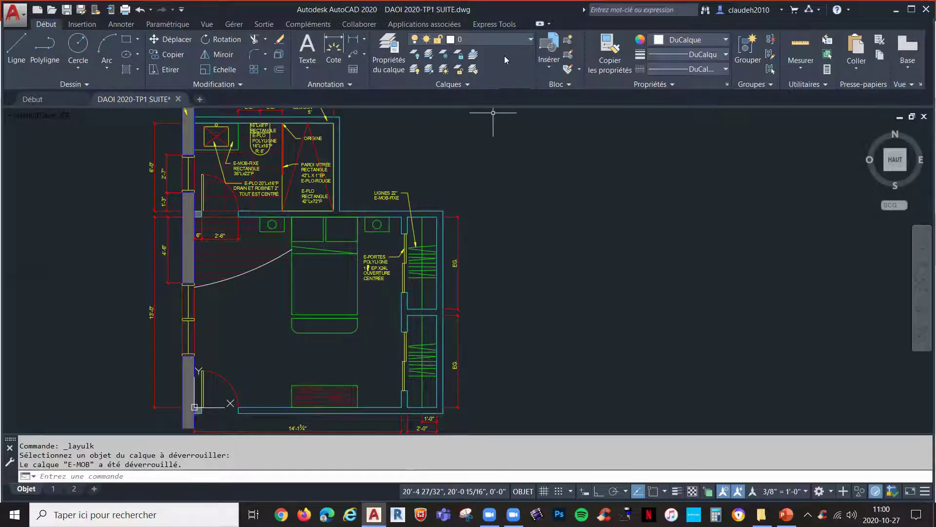
{"action": "left_click", "coordinate": [463, 68]}
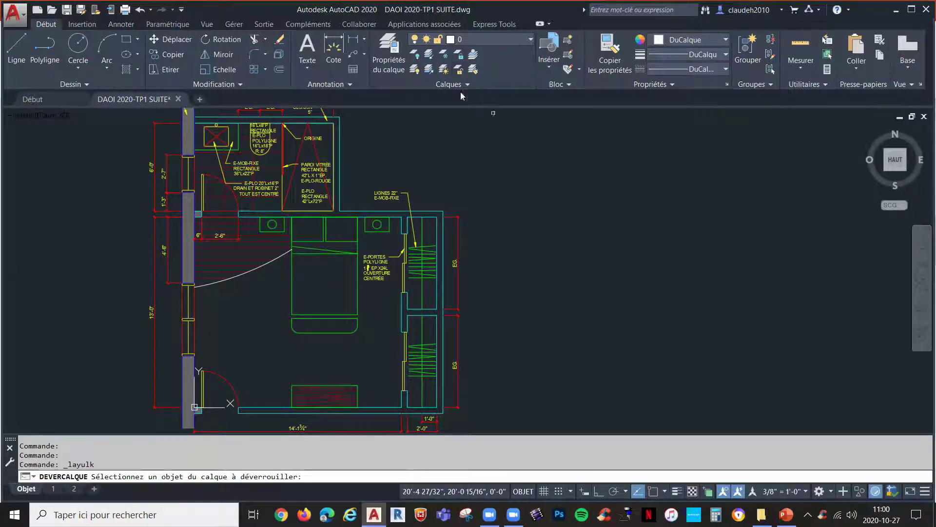
{"action": "left_click", "coordinate": [345, 394]}
{"action": "key", "text": "Escape"}
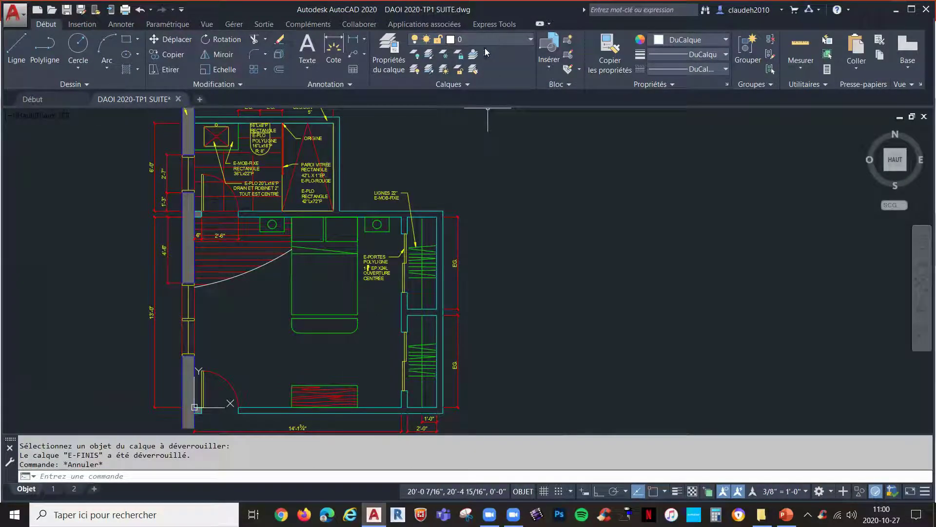
- Lock the E-FINIS layer by picking the dresser's wood-grain lines, and unlock it again from the layer list
{"action": "left_click", "coordinate": [459, 54]}
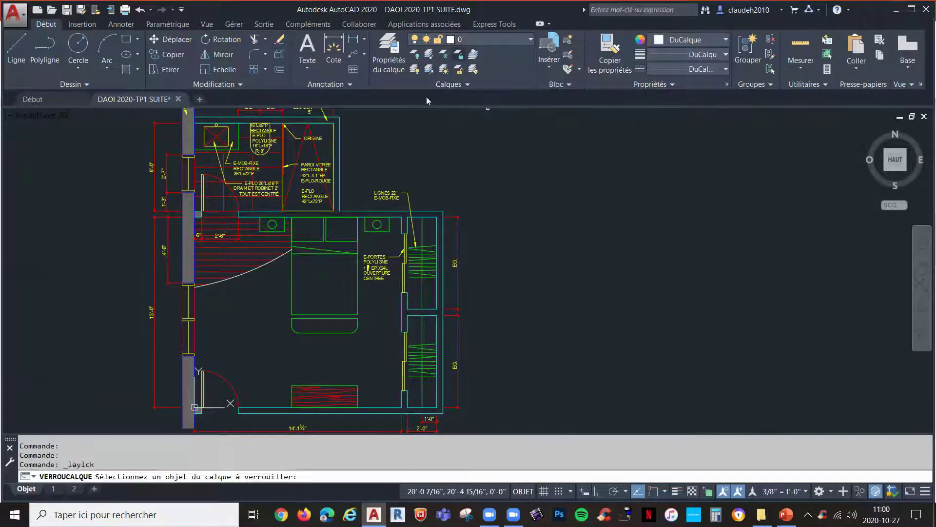
{"action": "left_click", "coordinate": [349, 394]}
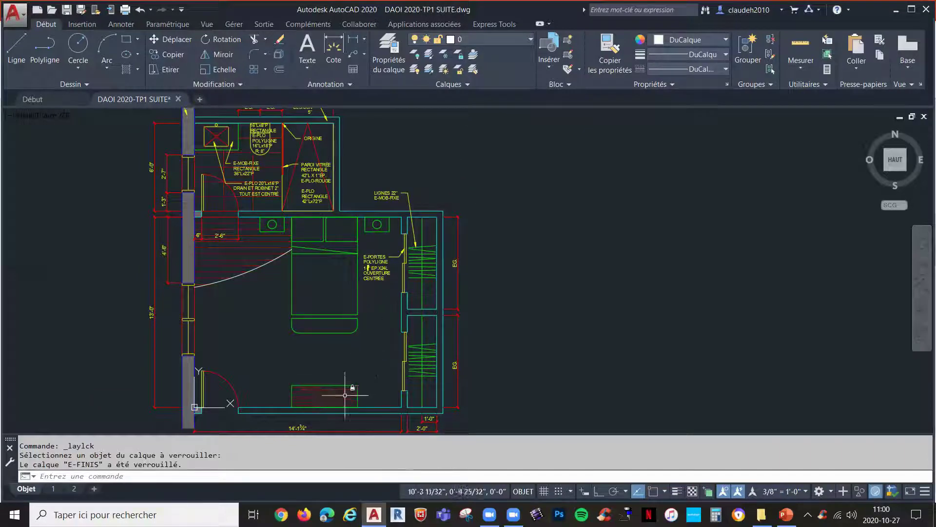
{"action": "left_click", "coordinate": [501, 40]}
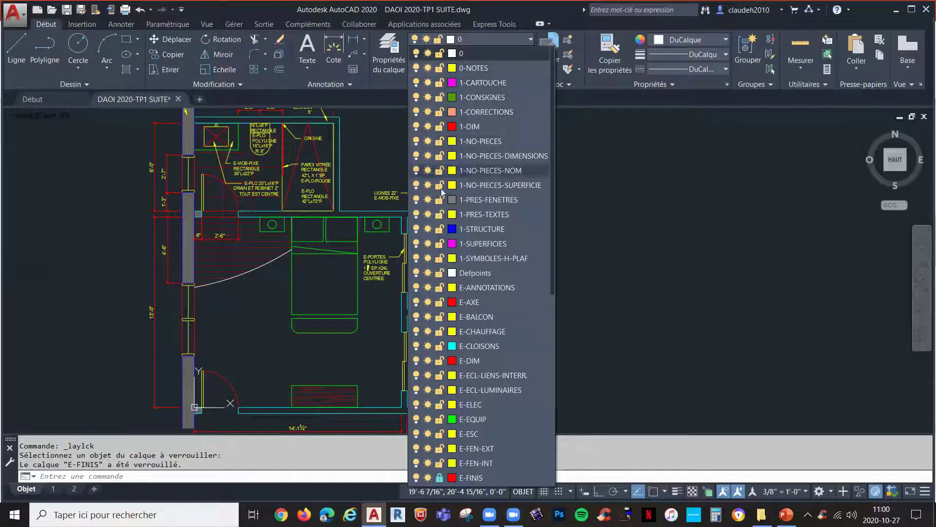
{"action": "scroll", "coordinate": [449, 324], "scroll_direction": "down", "scroll_amount": 1}
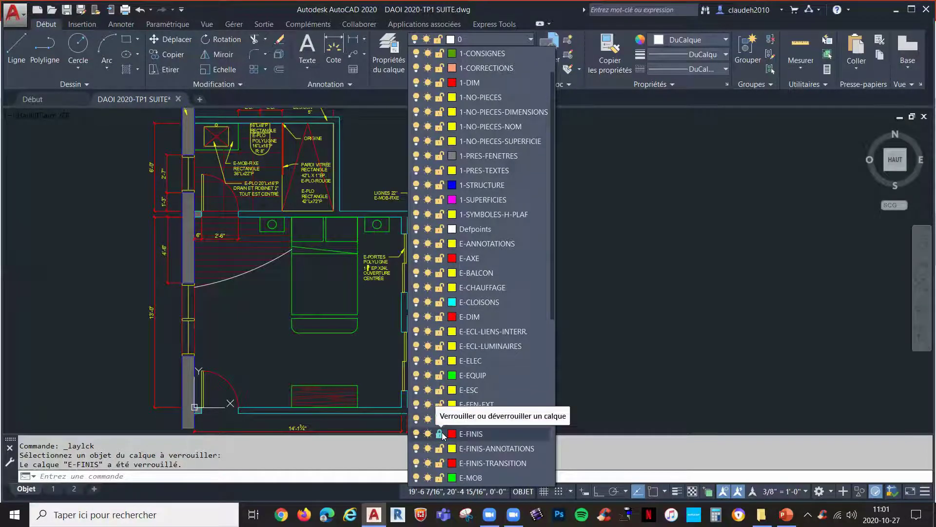
{"action": "left_click", "coordinate": [441, 434]}
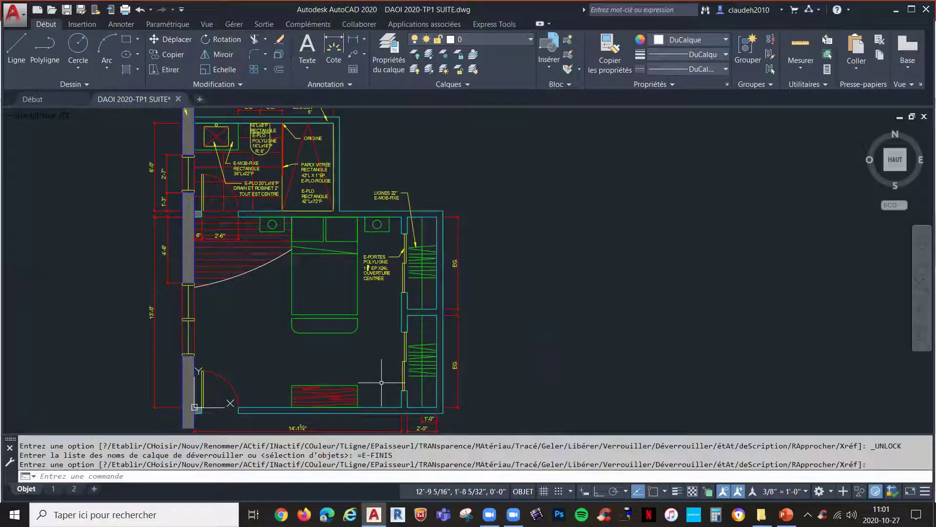
{"action": "scroll", "coordinate": [405, 356], "scroll_direction": "down", "scroll_amount": 2}
{"action": "scroll", "coordinate": [409, 260], "scroll_direction": "up", "scroll_amount": 4}
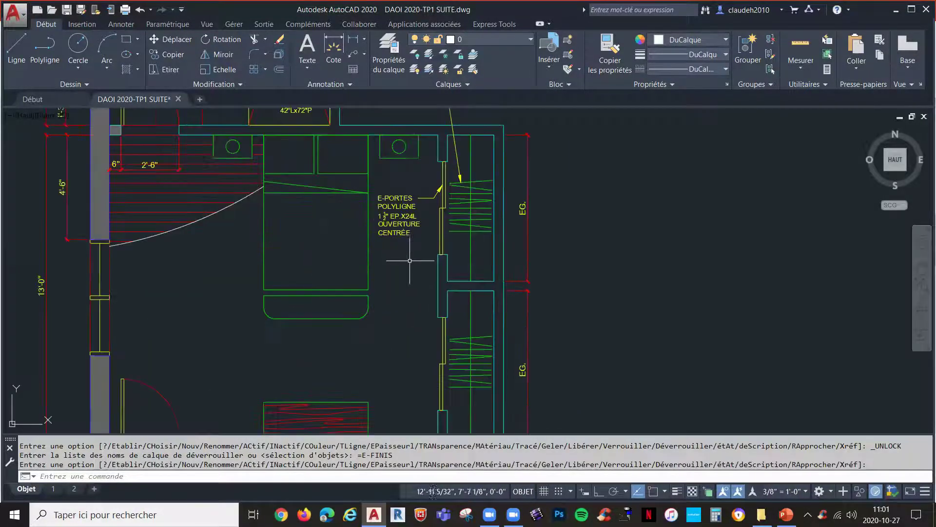
{"action": "scroll", "coordinate": [410, 261], "scroll_direction": "down", "scroll_amount": 2}
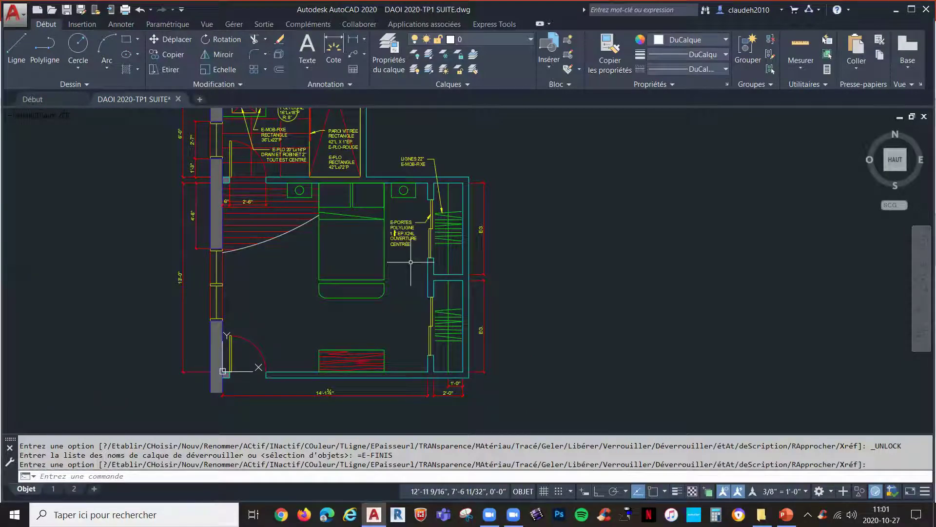
{"action": "left_click", "coordinate": [503, 38]}
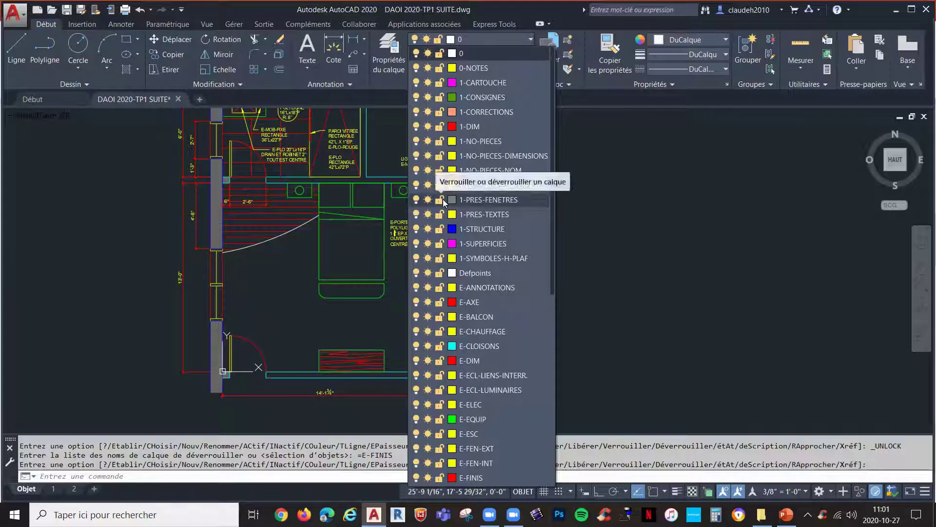
{"action": "left_click", "coordinate": [587, 322]}
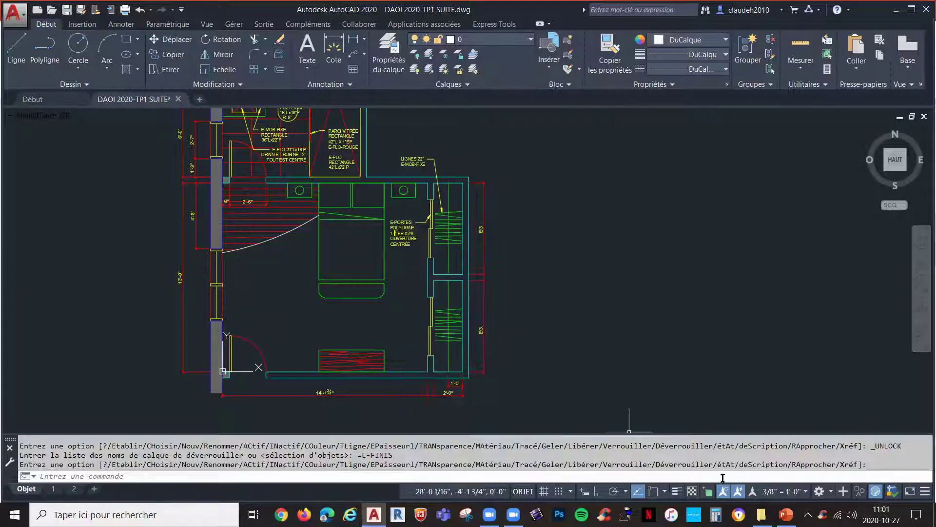